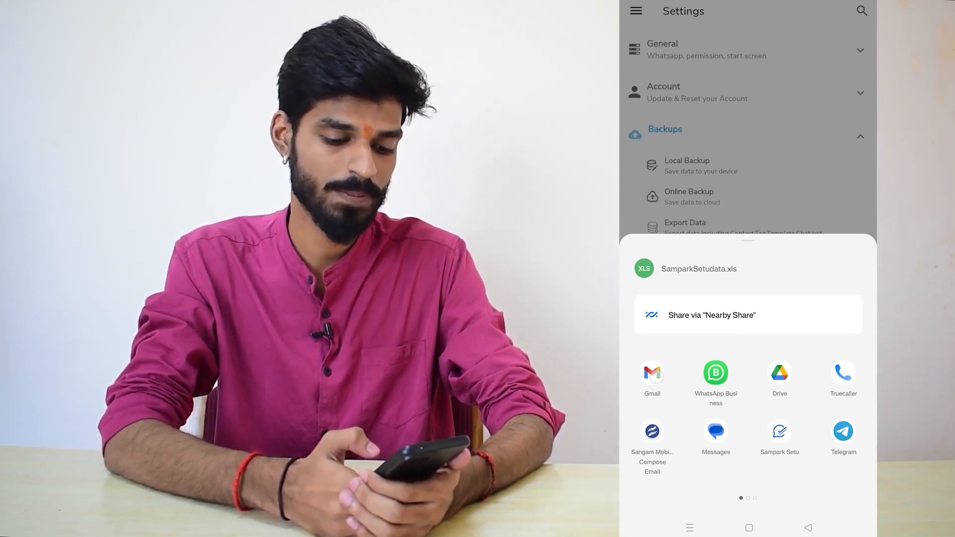
# - Share SamparkSetudata.xls through Gmail and enter the sender's own e-mail address as the recipient
pyautogui.click(655, 375)
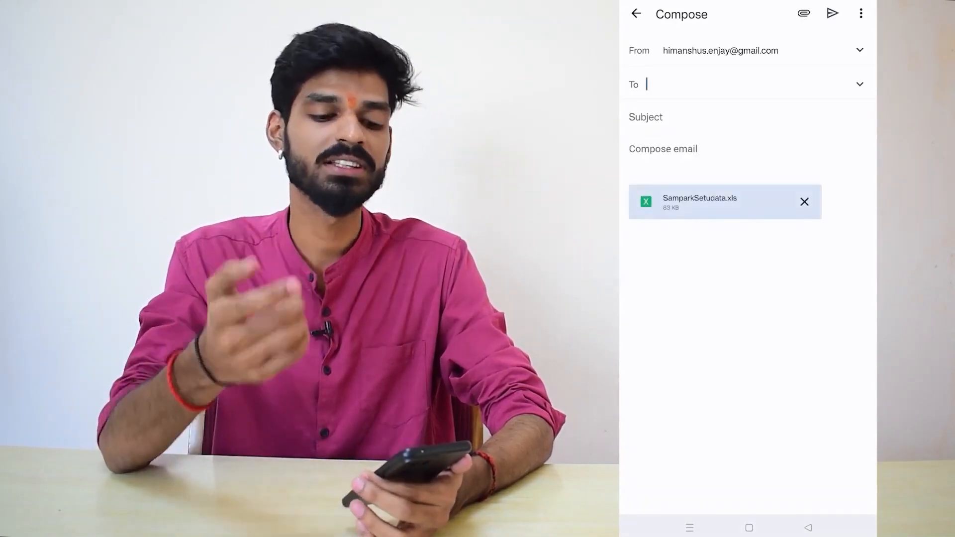
pyautogui.click(740, 88)
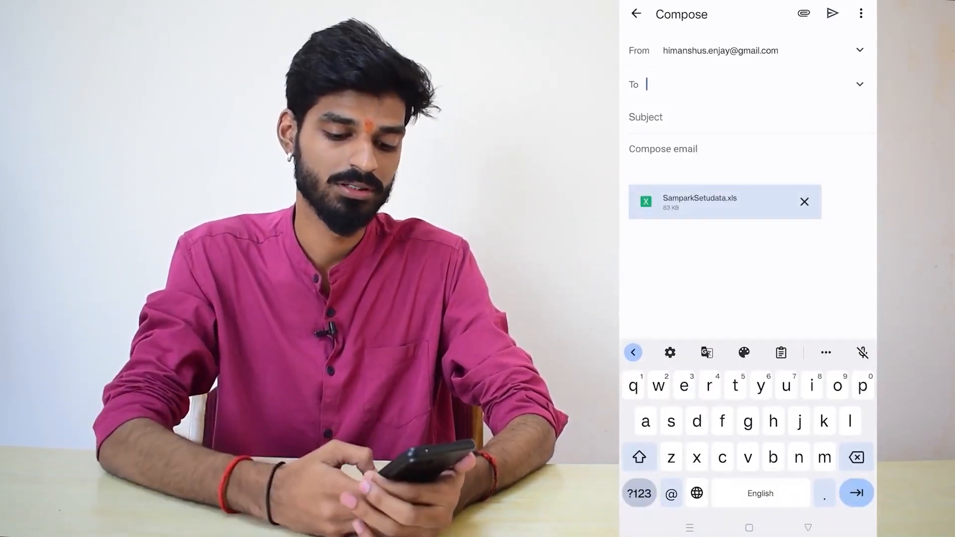
pyautogui.write('hu')
pyautogui.press('BackSpace')
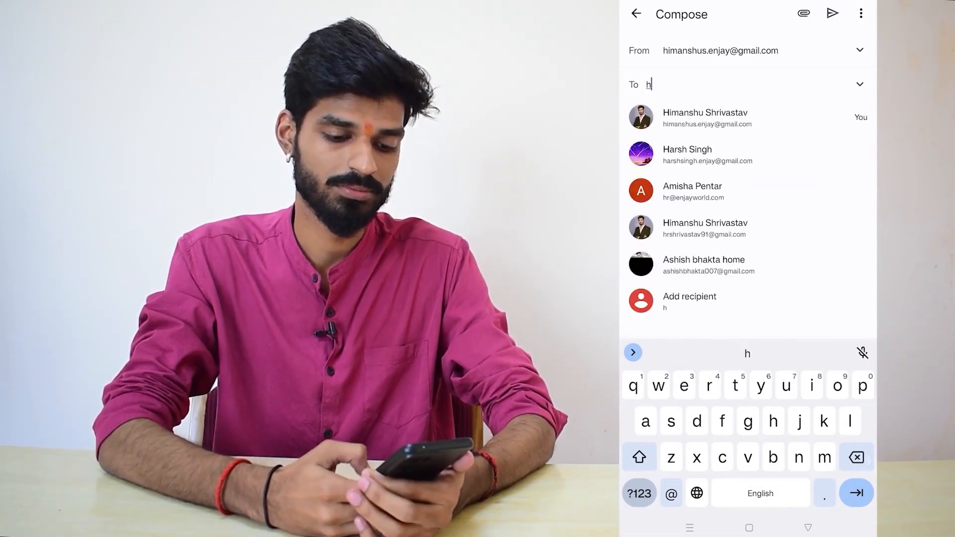
pyautogui.write('im')
pyautogui.click(779, 137)
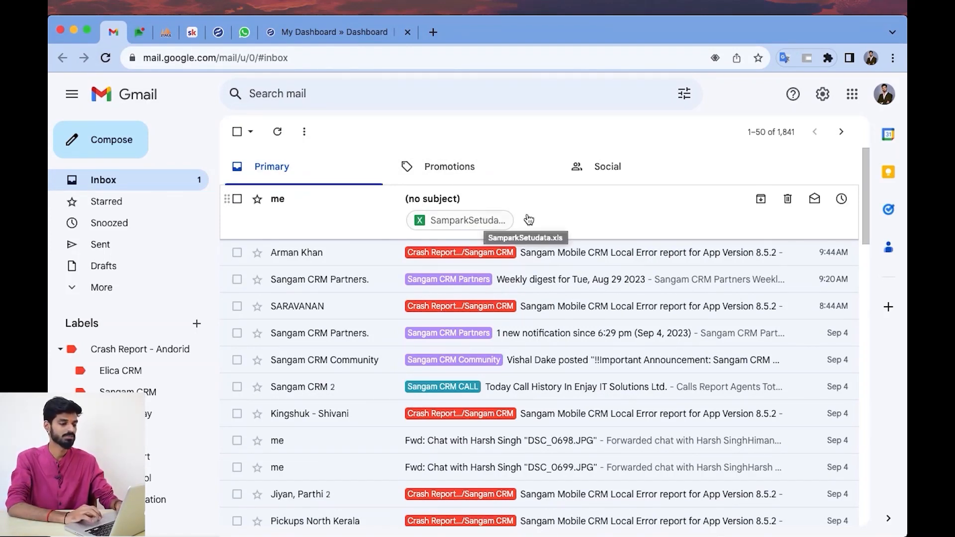
# - Open the SamparkSetudata.xls attachment from the received e-mail in Google Sheets, declining to save it as .XLSX
pyautogui.click(597, 205)
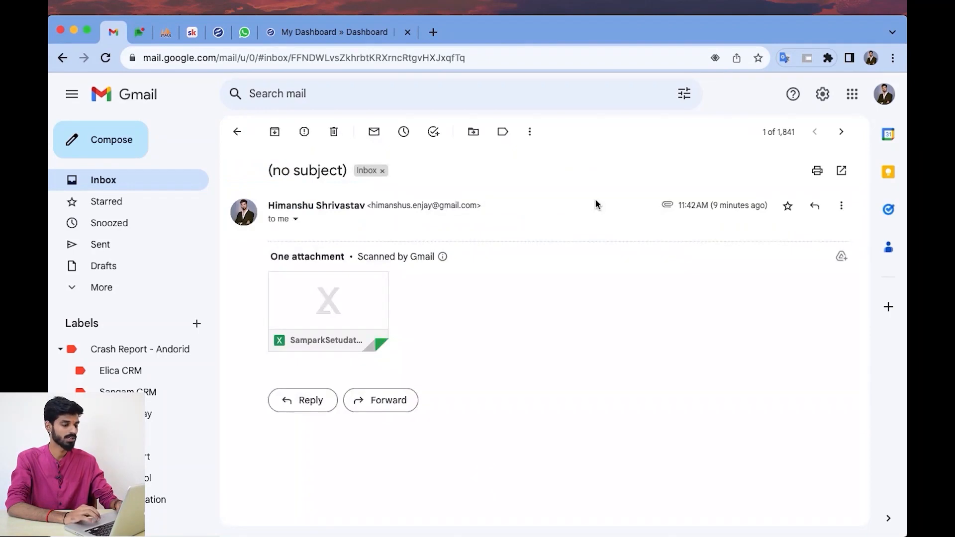
pyautogui.click(322, 314)
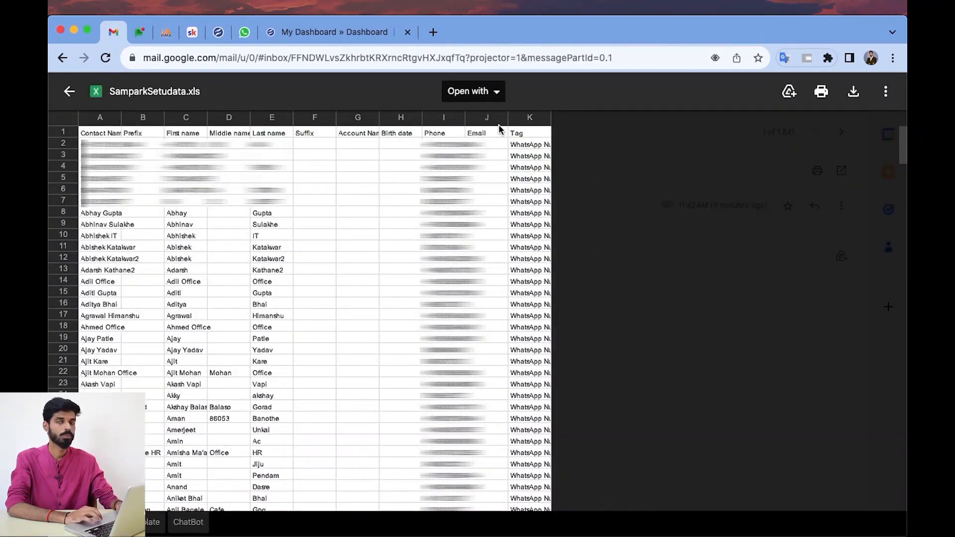
pyautogui.click(490, 92)
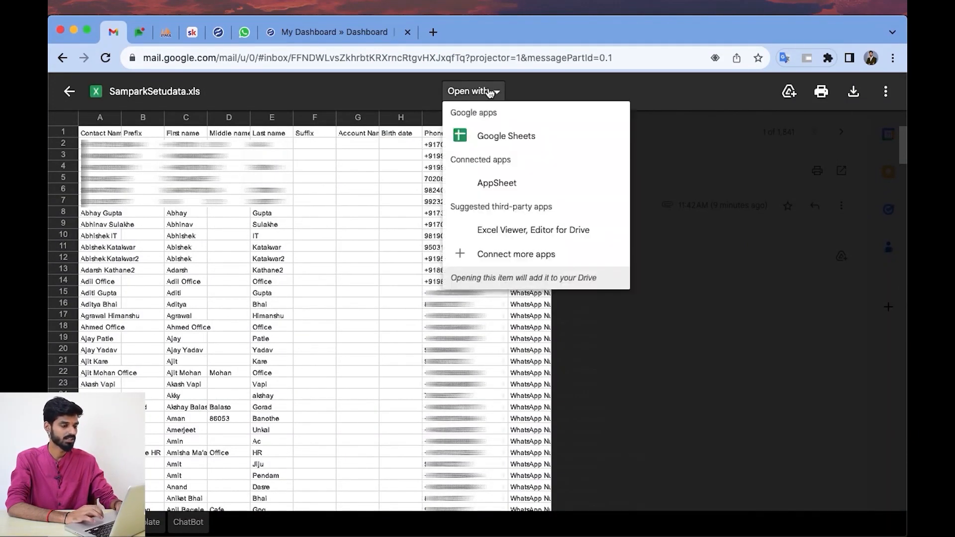
pyautogui.click(507, 143)
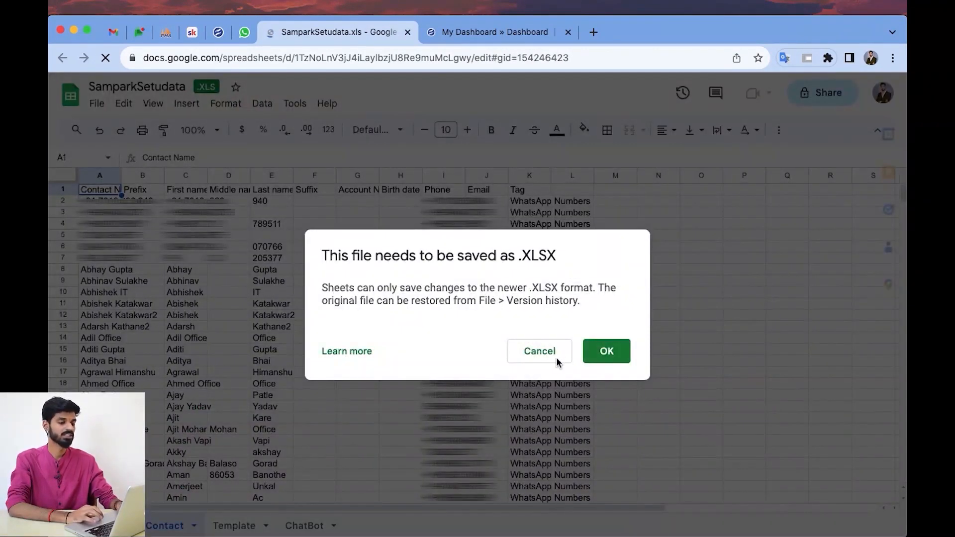
pyautogui.click(540, 351)
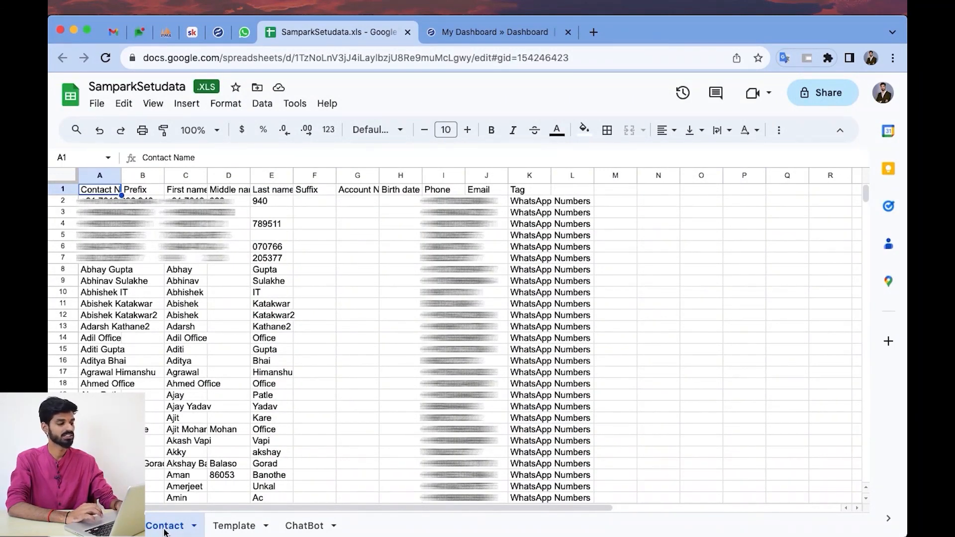
# - Download the Contact sheet as comma-separated values (.csv) and close the spreadsheet
pyautogui.click(100, 105)
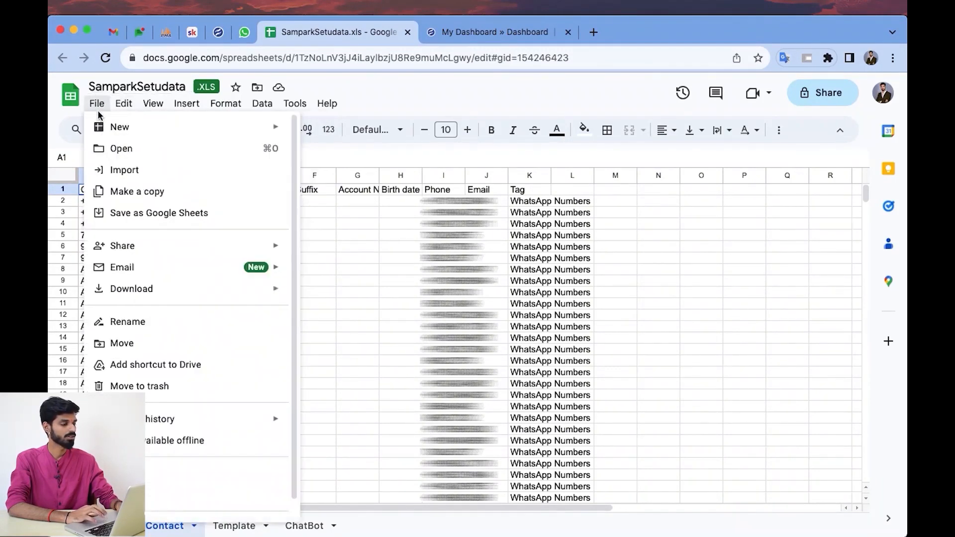
pyautogui.moveTo(163, 296)
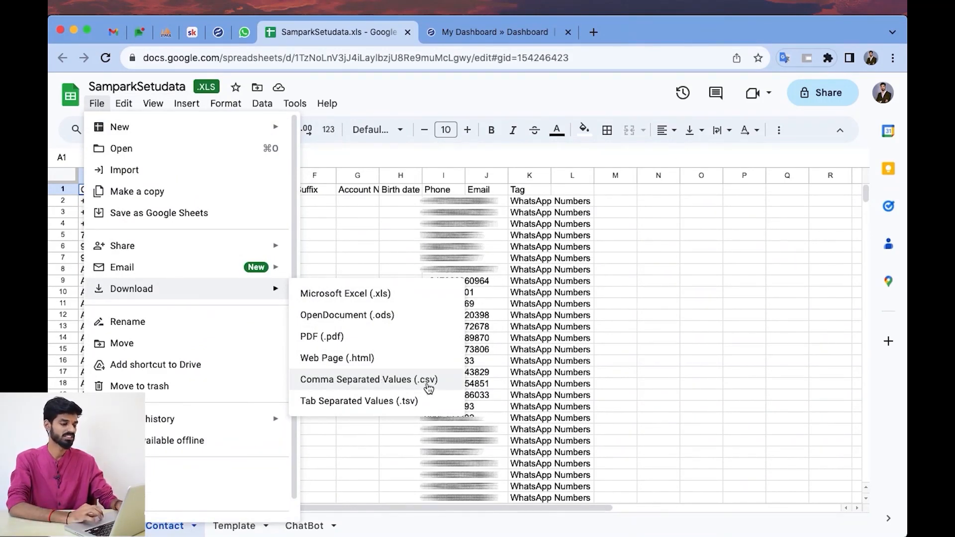
pyautogui.click(433, 389)
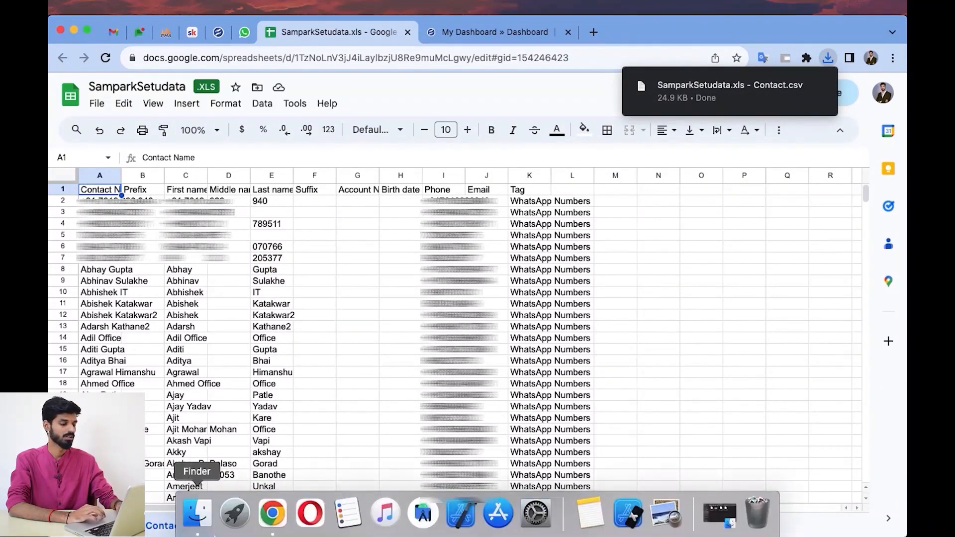
pyautogui.click(407, 33)
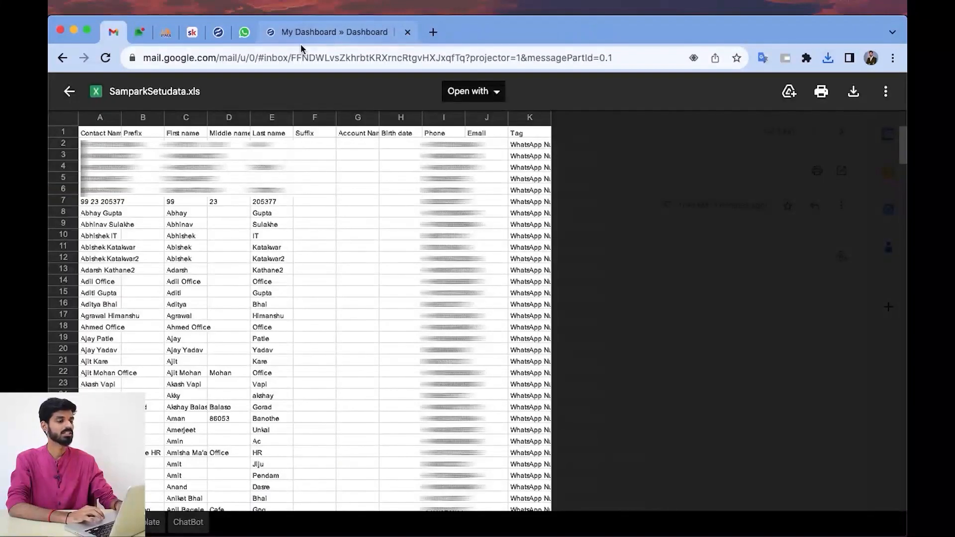
# - Switch to Sangam CRM and open the import page of the Contacts module
pyautogui.click(312, 32)
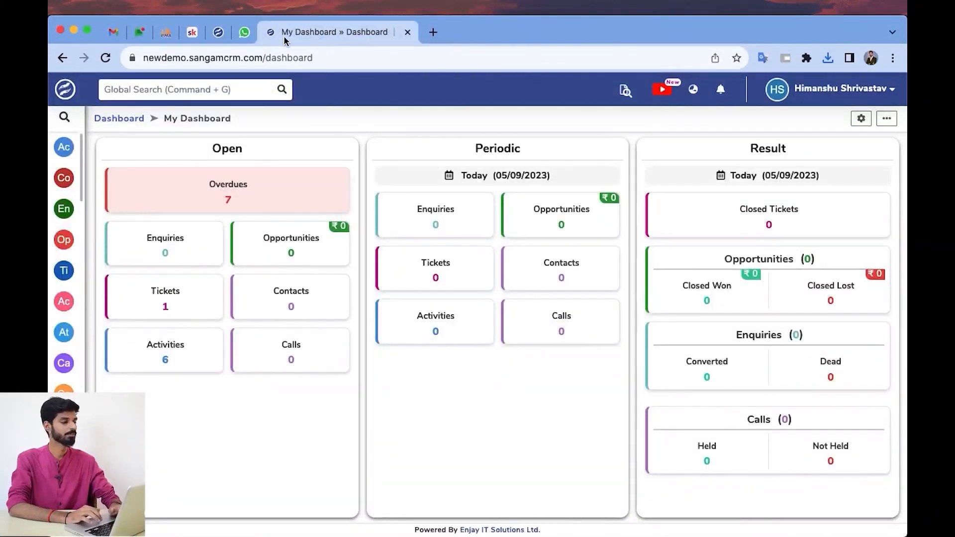
pyautogui.click(64, 117)
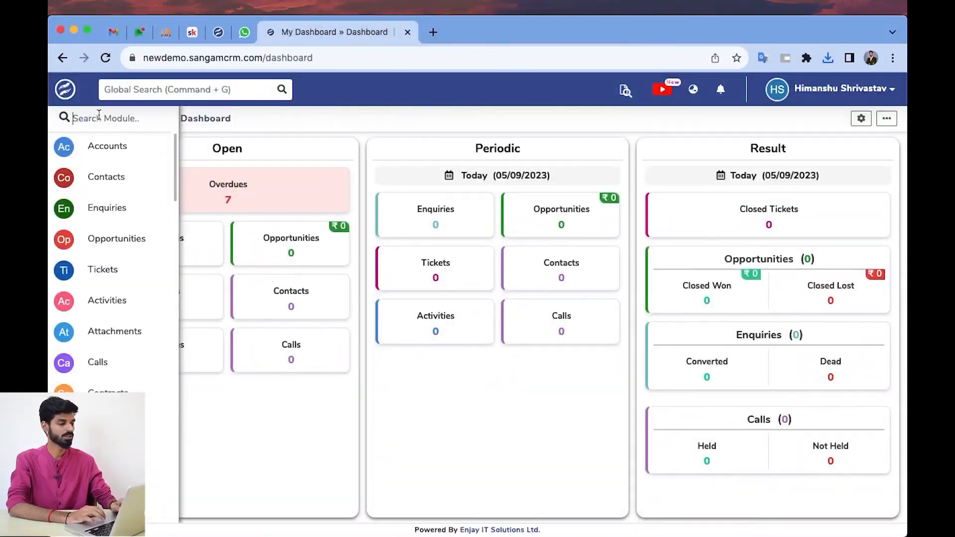
pyautogui.moveTo(127, 187)
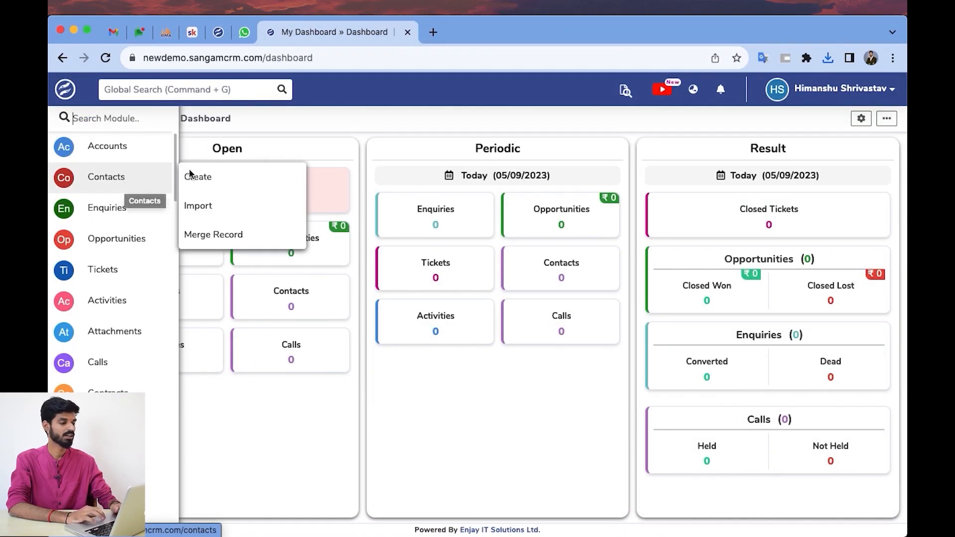
pyautogui.click(247, 212)
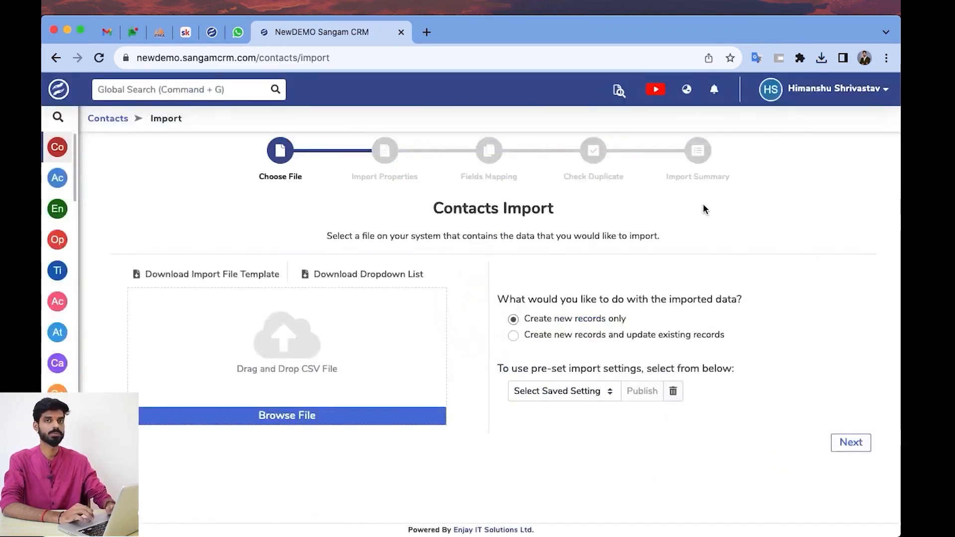
# - Load "SamparkSetudata.xls - Contact.csv" from the Documents folder as the import file and accept the detected import properties to reach the fields mapping
pyautogui.moveTo(156, 532)
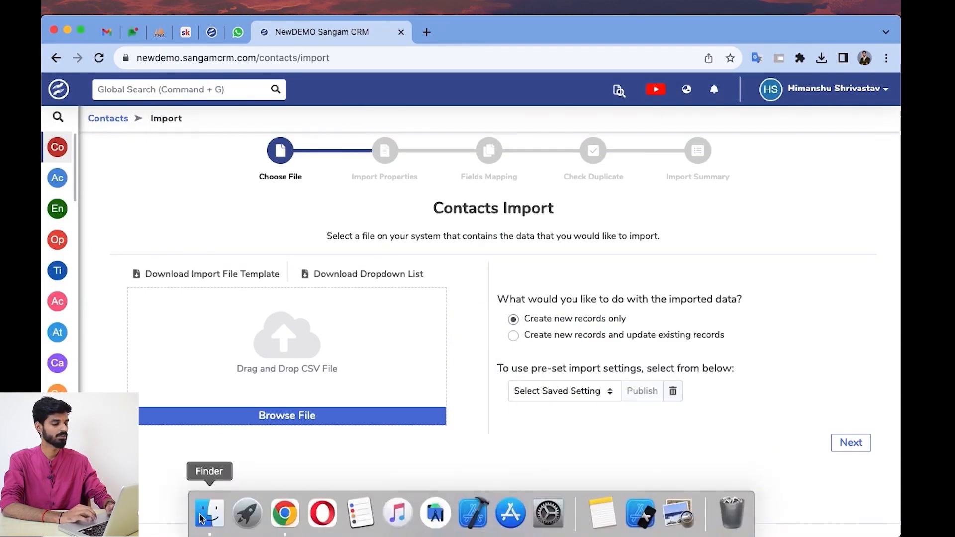
pyautogui.click(209, 513)
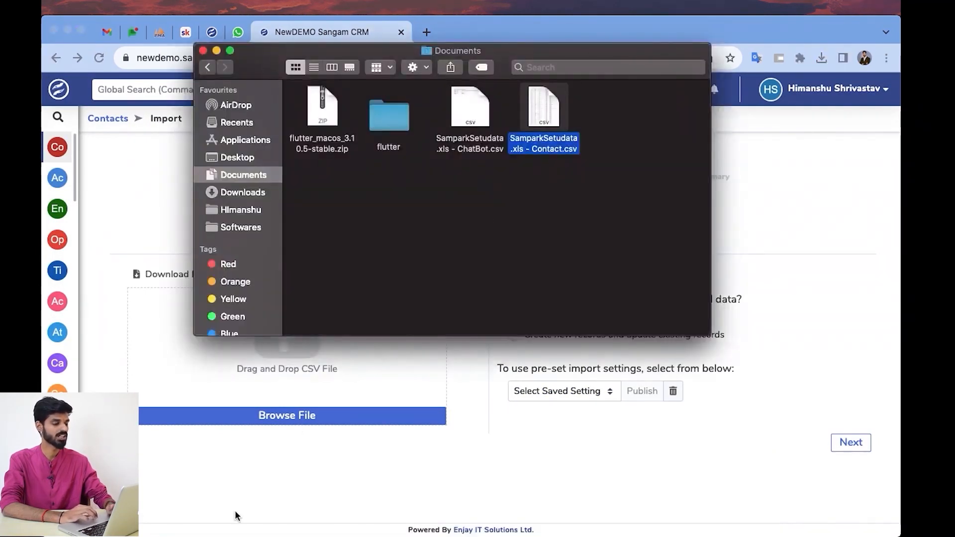
pyautogui.click(491, 208)
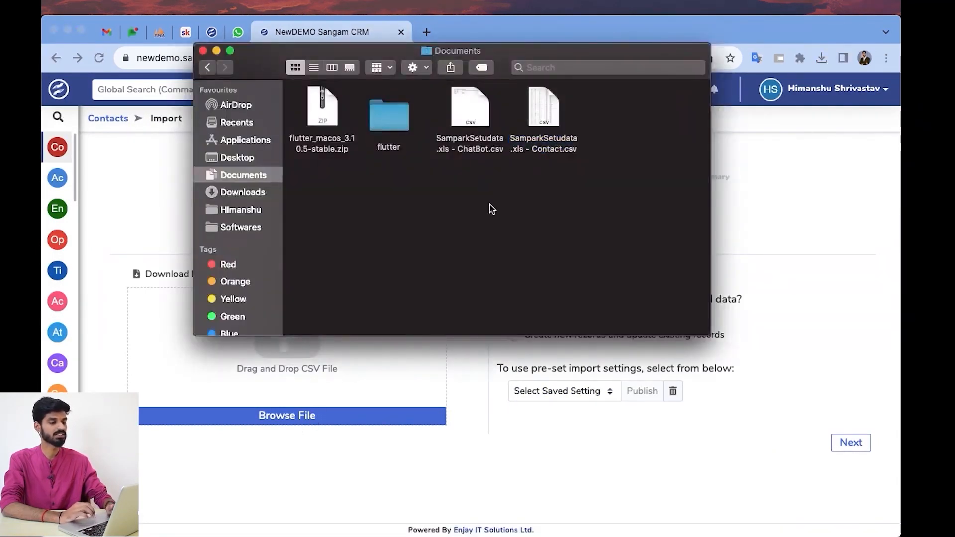
pyautogui.click(541, 112)
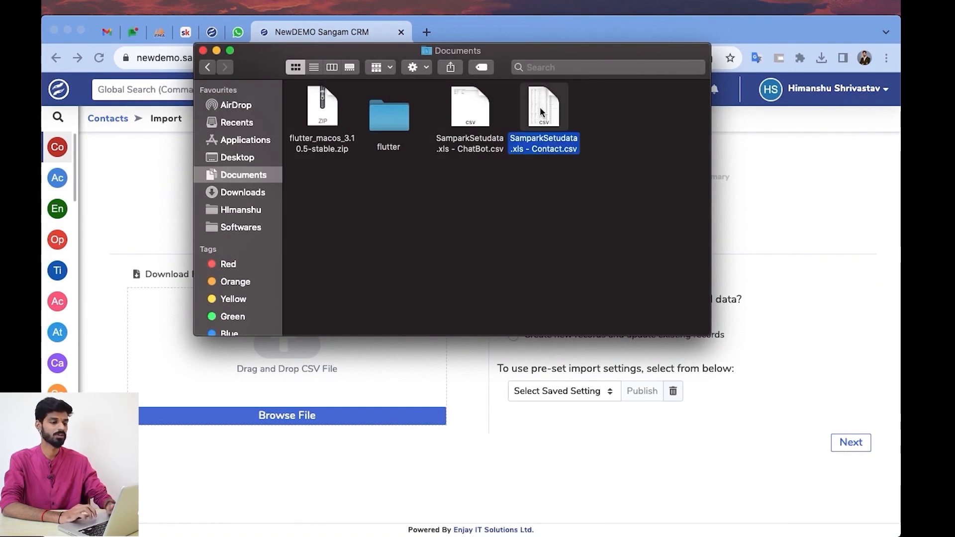
pyautogui.moveTo(541, 112); pyautogui.dragTo(253, 376)
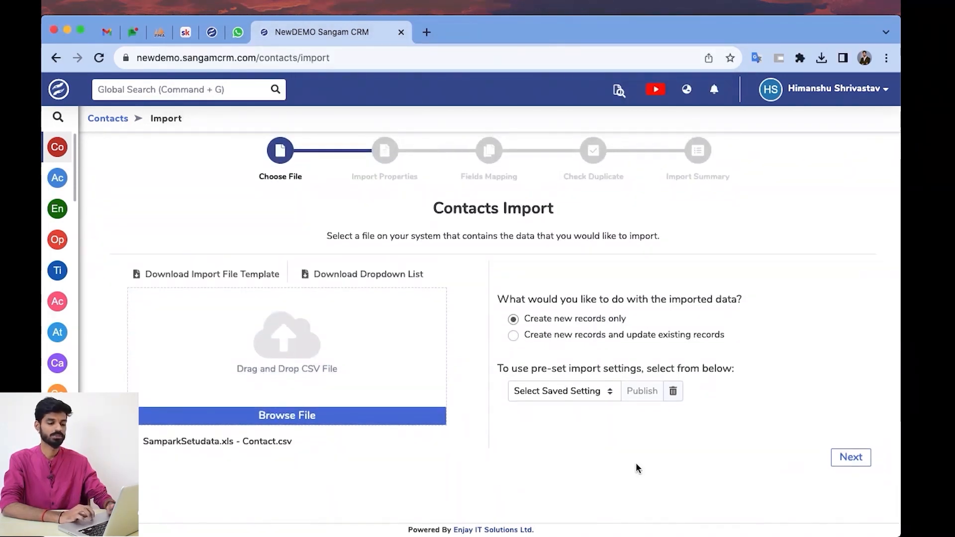
pyautogui.click(854, 464)
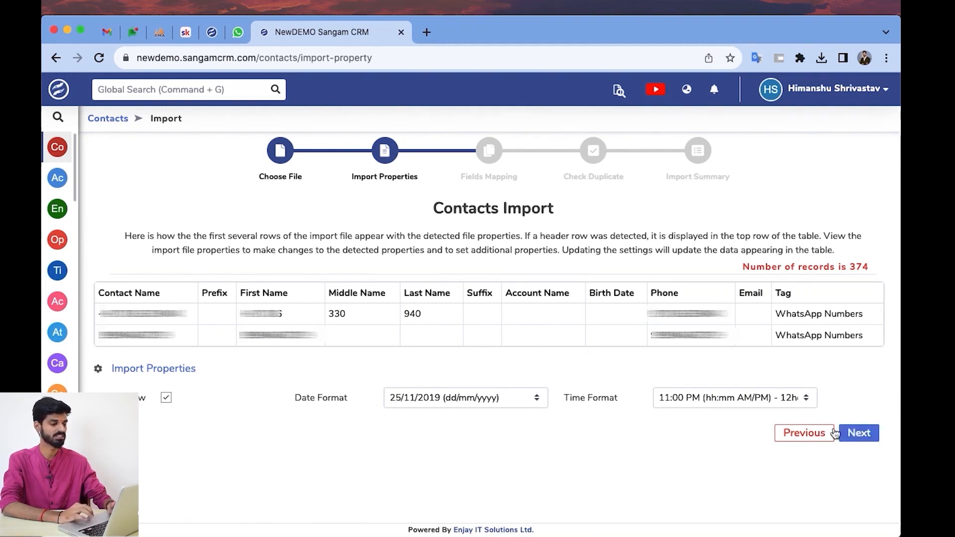
pyautogui.click(873, 437)
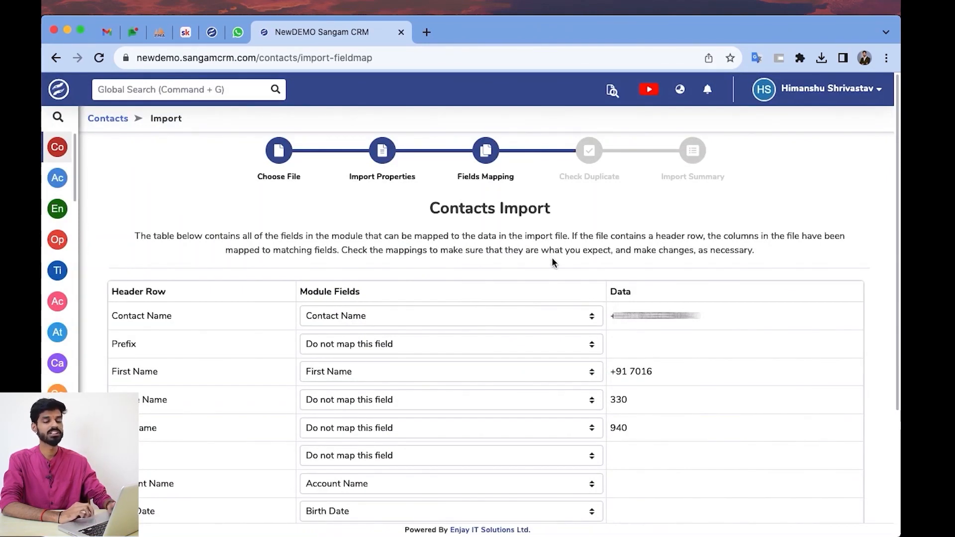
# - Examine how each header column of the import file is mapped to the Contacts module fields
pyautogui.scroll(-2, 610, 489)
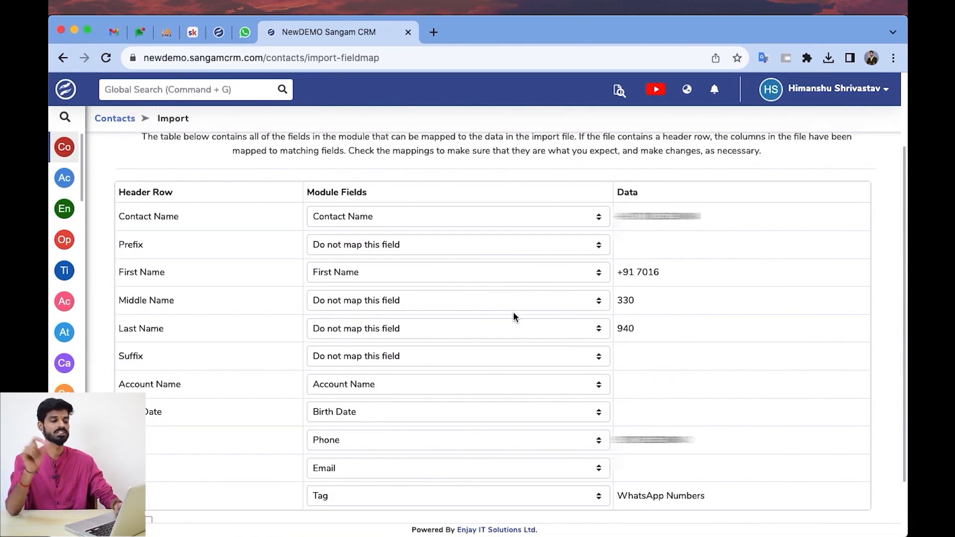
pyautogui.scroll(-2, 514, 316)
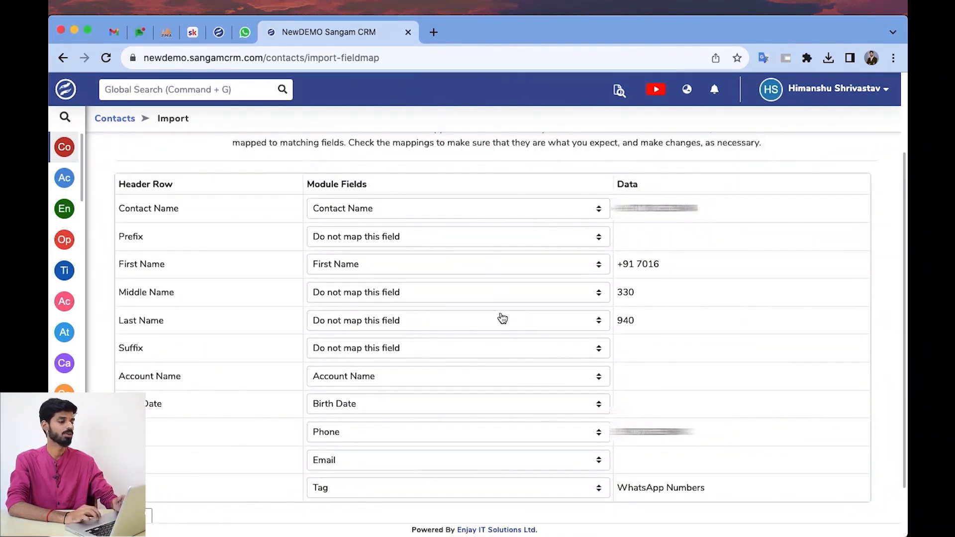
pyautogui.scroll(-1, 472, 308)
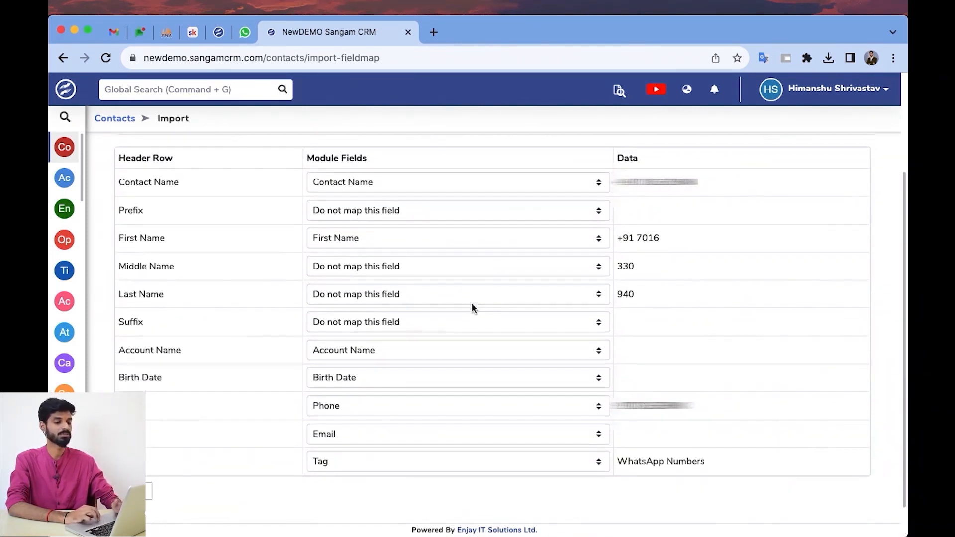
pyautogui.scroll(-2, 473, 309)
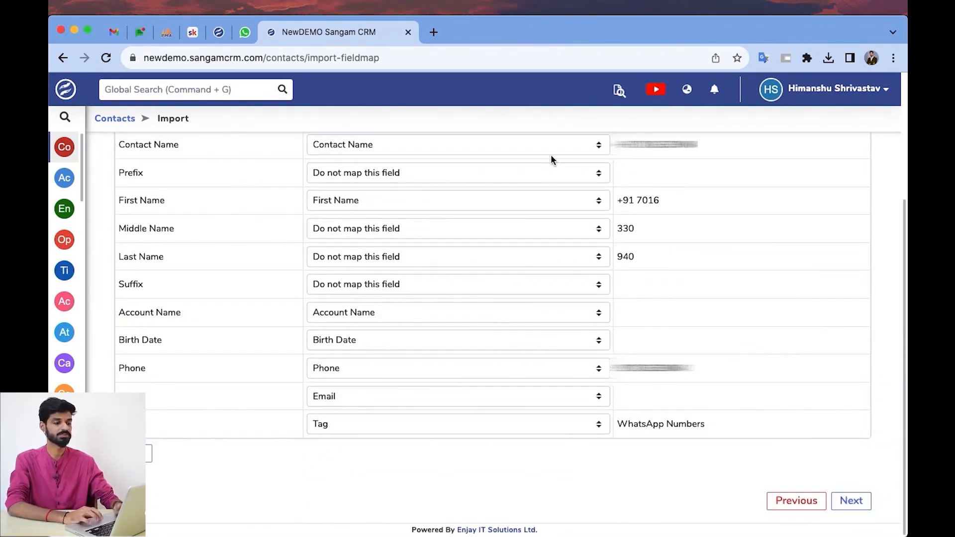
pyautogui.scroll(5, 652, 426)
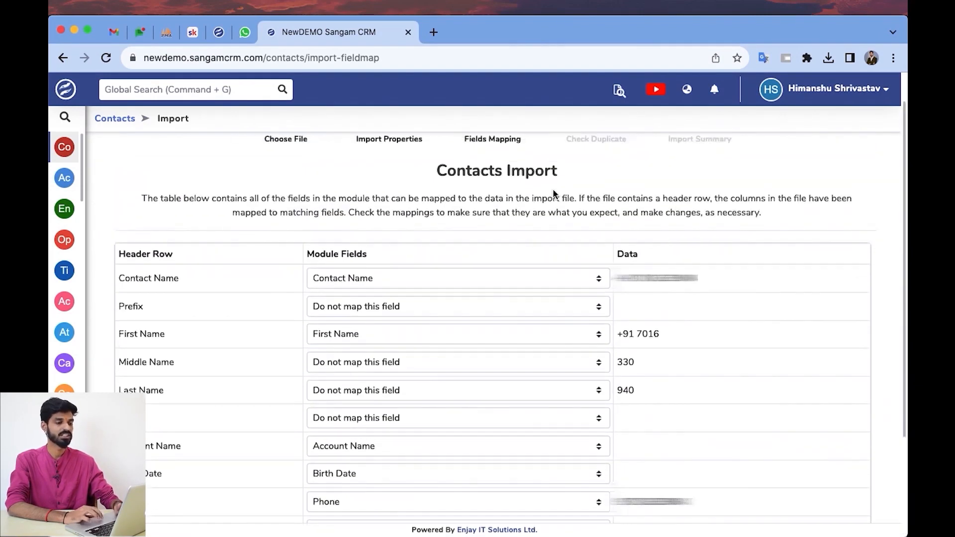
pyautogui.scroll(-3, 541, 393)
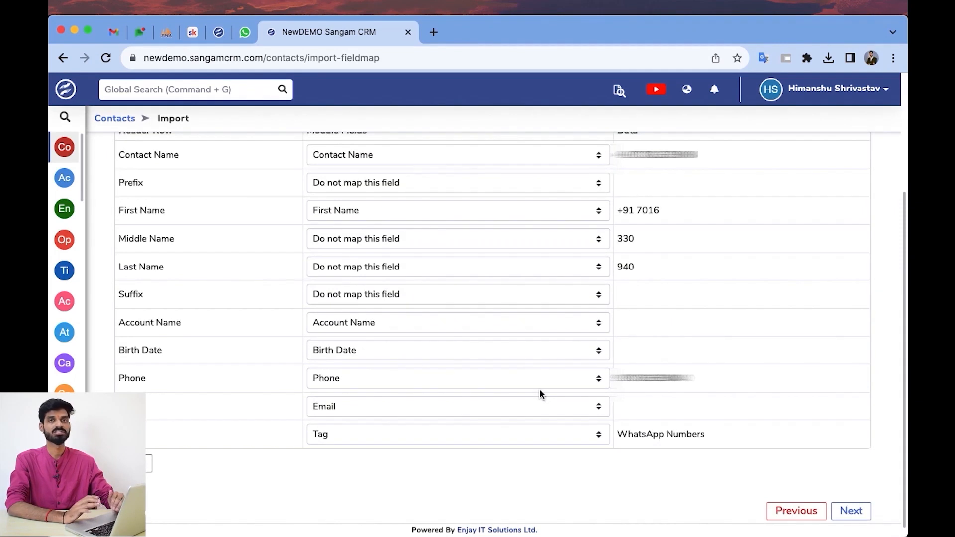
pyautogui.scroll(2, 539, 393)
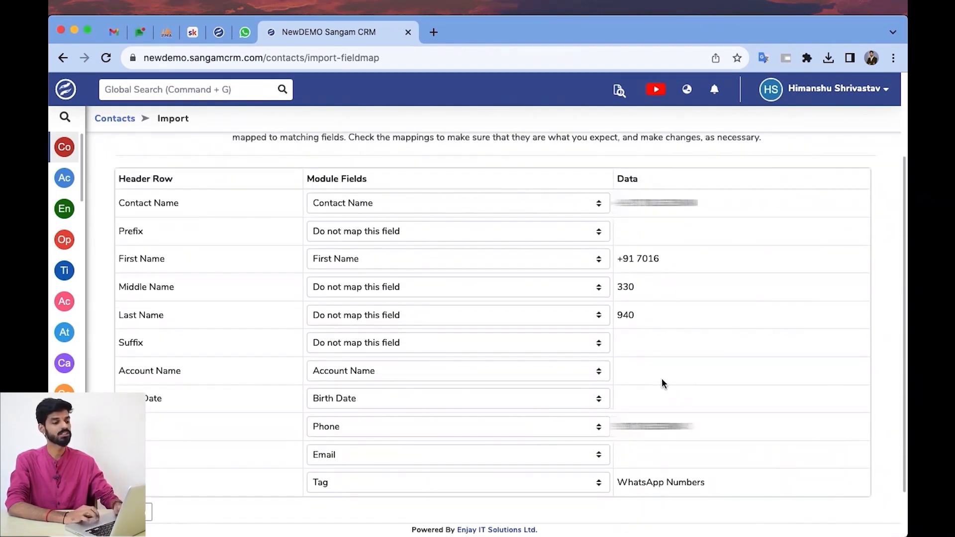
pyautogui.scroll(-2, 661, 382)
# - Accept the field mapping, add Phone as the field to check for duplicates, and start the contacts import
pyautogui.click(863, 505)
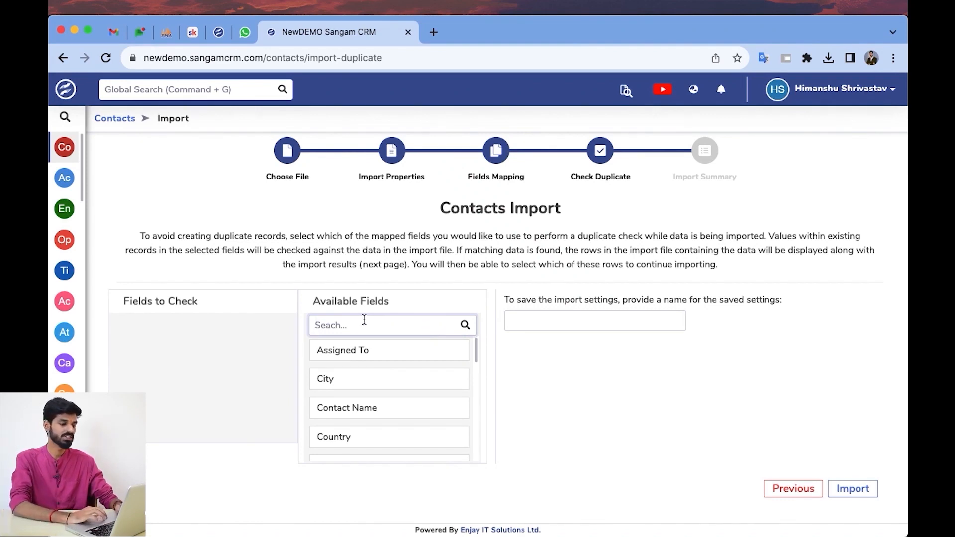
pyautogui.write('phon')
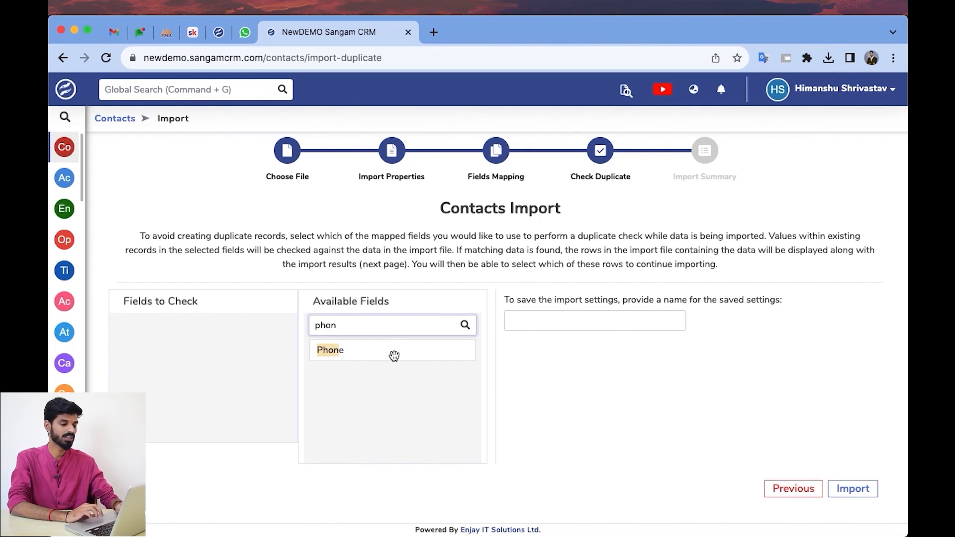
pyautogui.moveTo(394, 355); pyautogui.dragTo(191, 334)
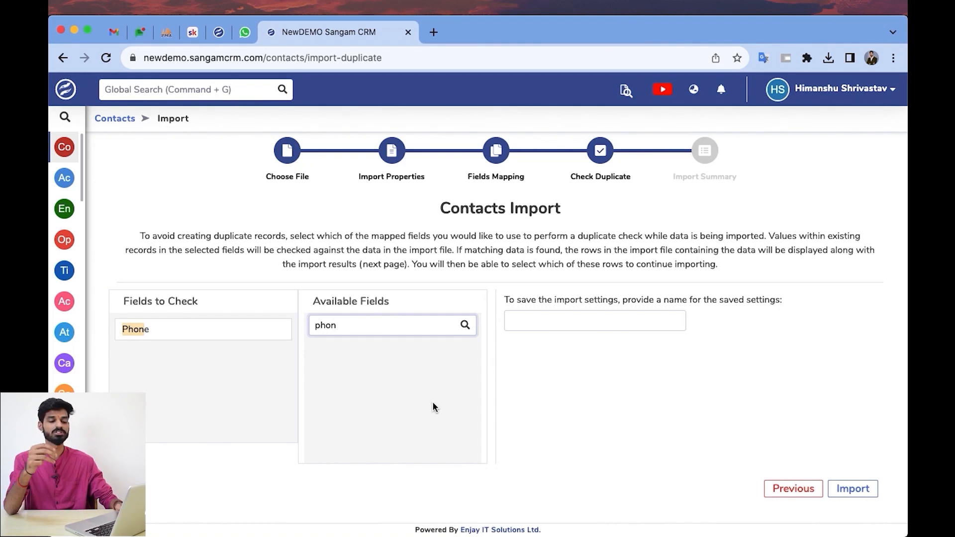
pyautogui.click(865, 491)
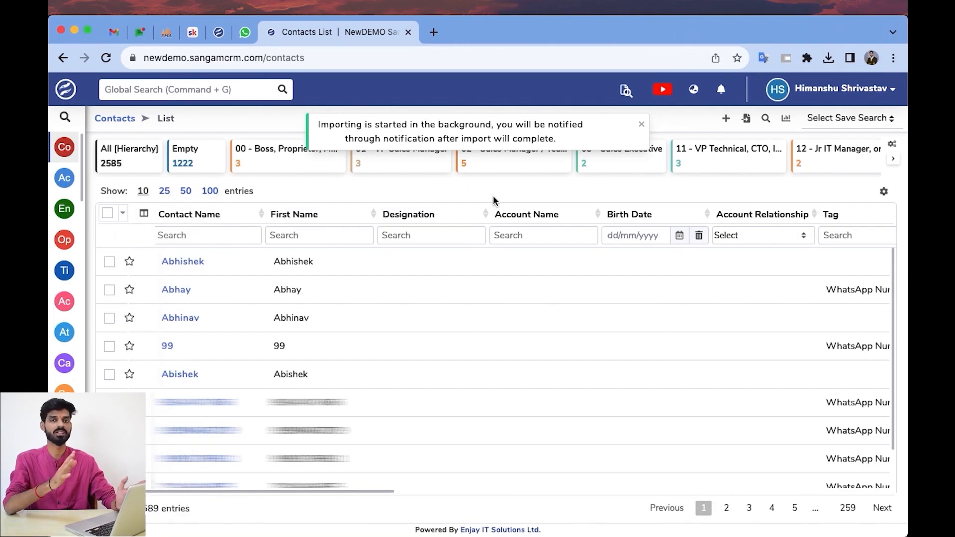
# - Switch to Gmail, back to the preview of the SamparkSetudata.xls attachment
pyautogui.scroll(-2, 443, 348)
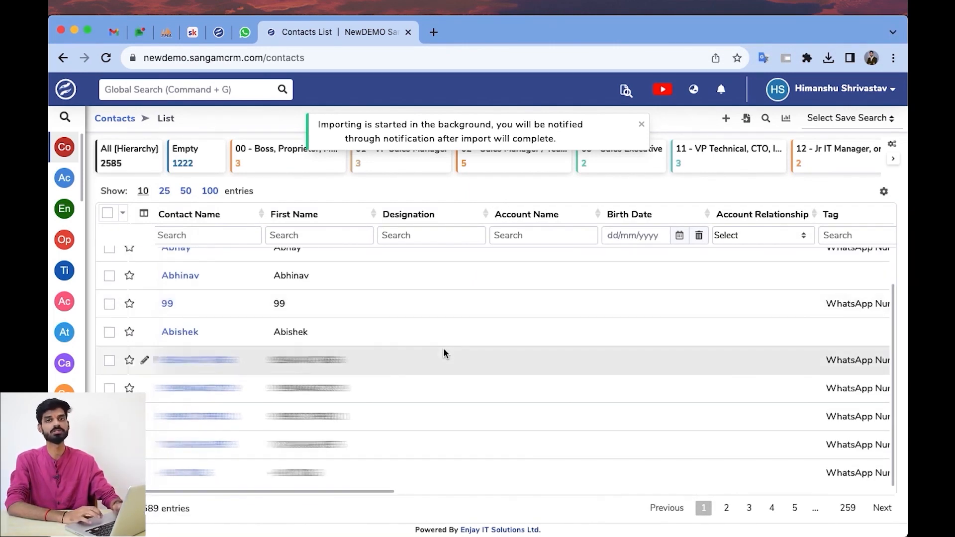
pyautogui.scroll(2, 443, 352)
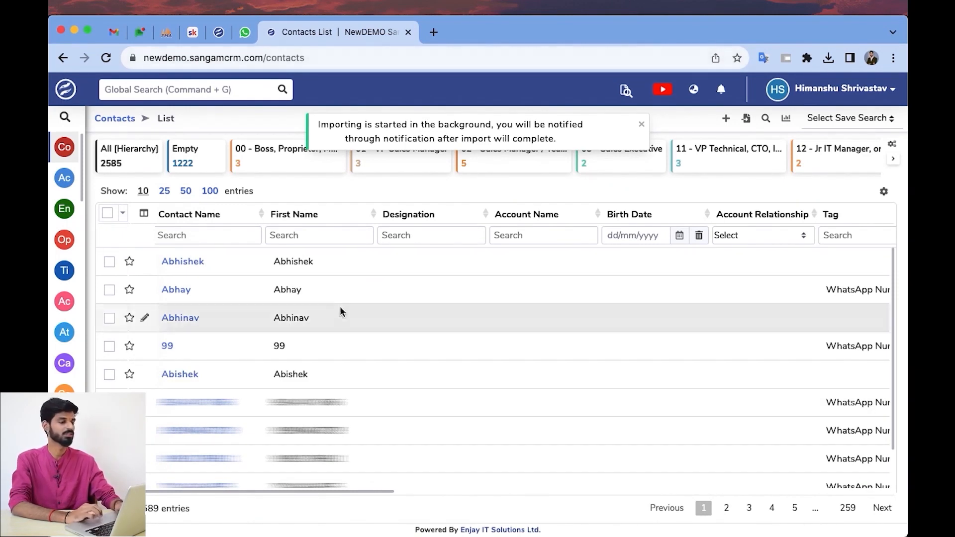
pyautogui.click(117, 36)
pyautogui.click(480, 93)
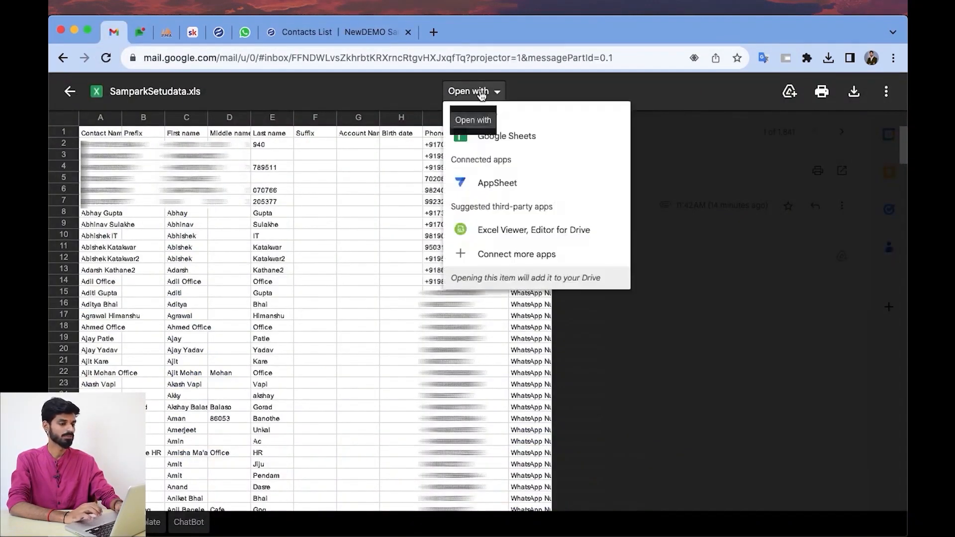
pyautogui.click(512, 144)
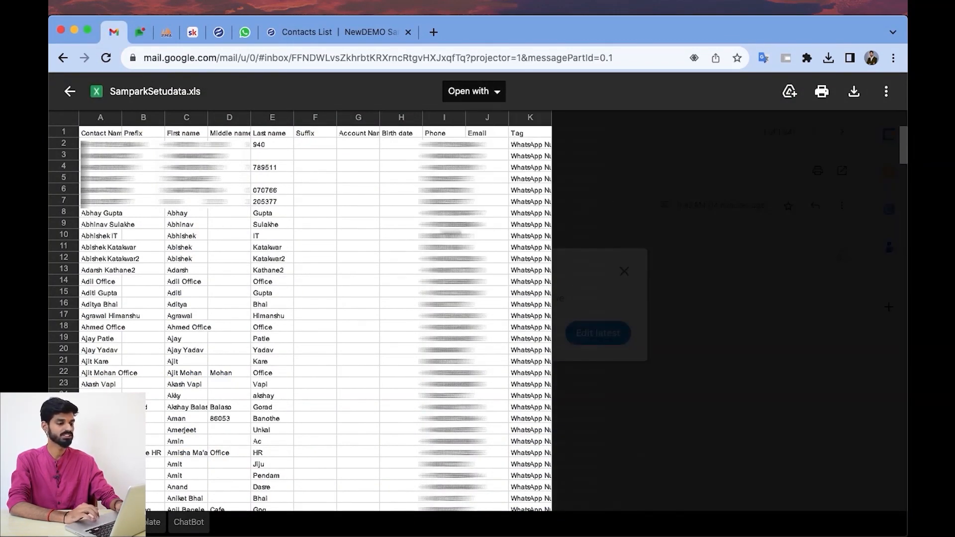
pyautogui.click(599, 192)
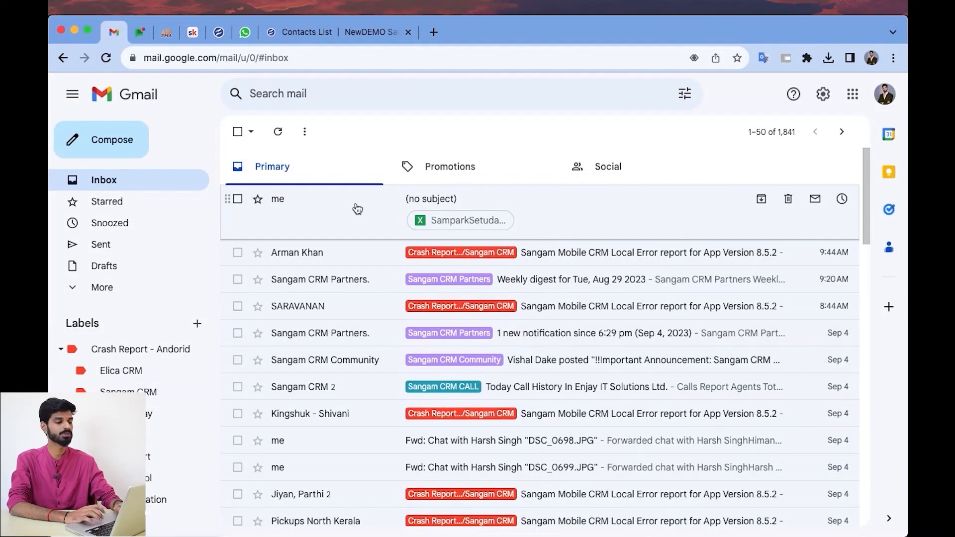
# - Open the SamparkSetudata.xls attachment of the newest e-mail in Google Sheets using its latest Drive copy, and decline saving it as .XLSX
pyautogui.click(357, 209)
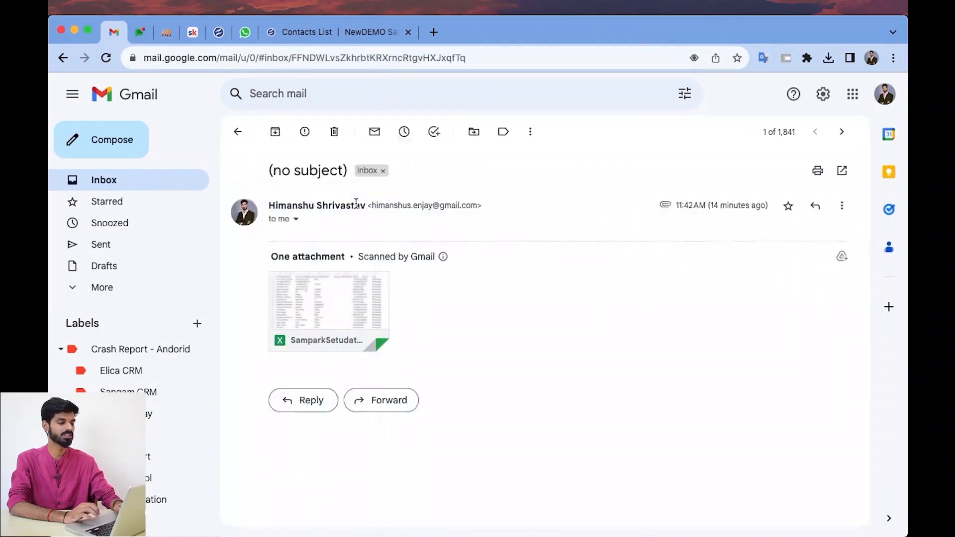
pyautogui.click(315, 309)
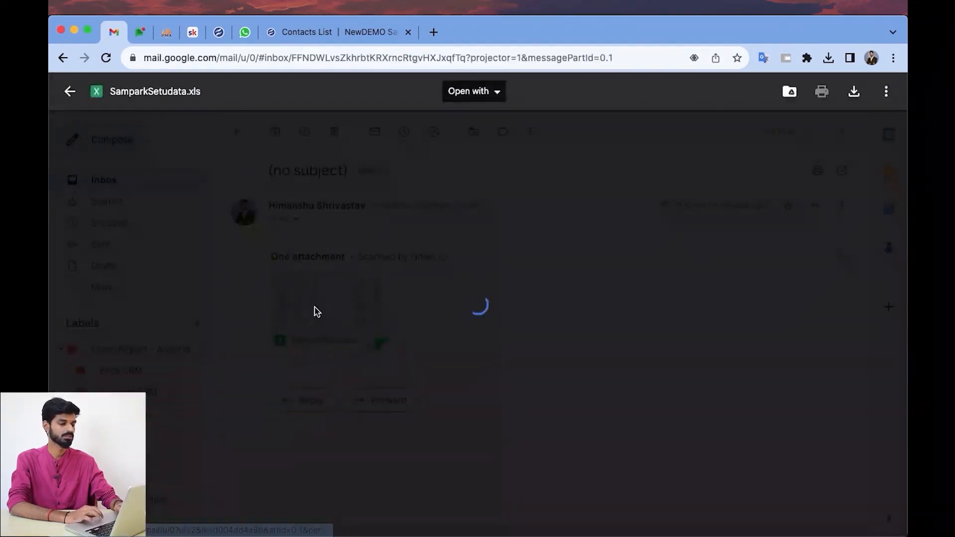
pyautogui.click(496, 93)
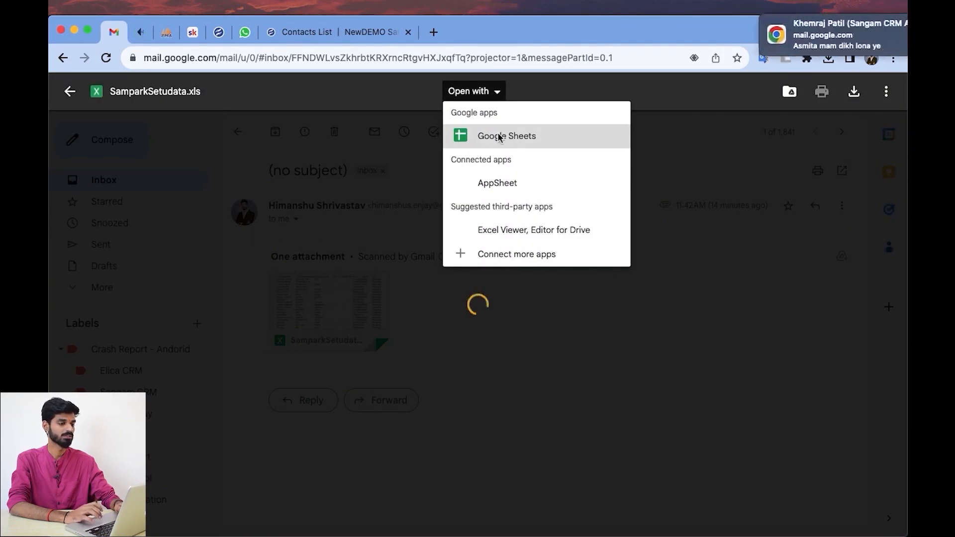
pyautogui.click(500, 137)
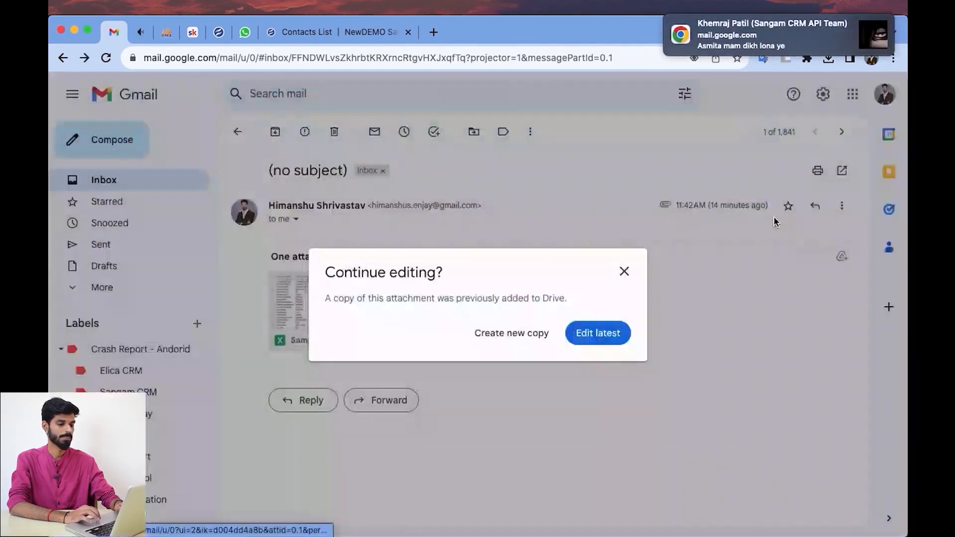
pyautogui.click(609, 336)
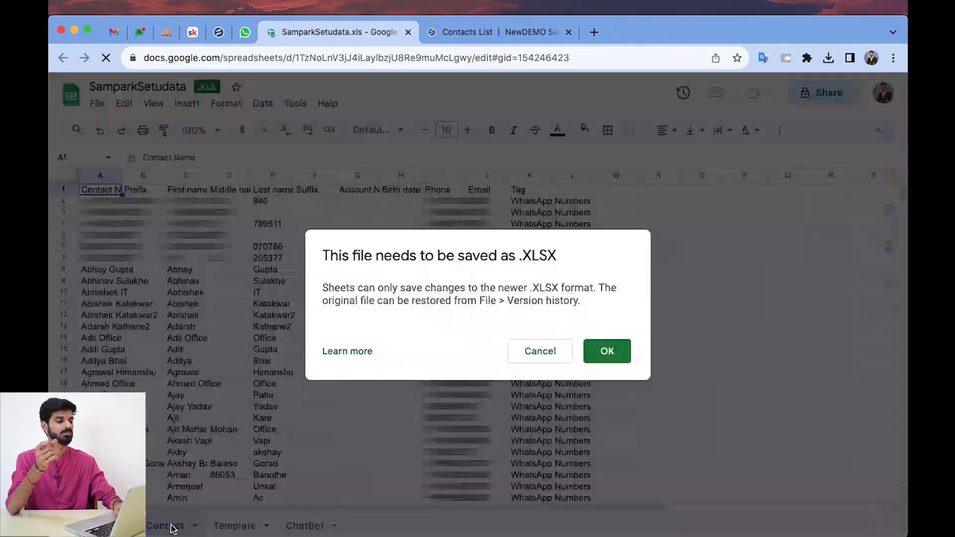
pyautogui.click(529, 351)
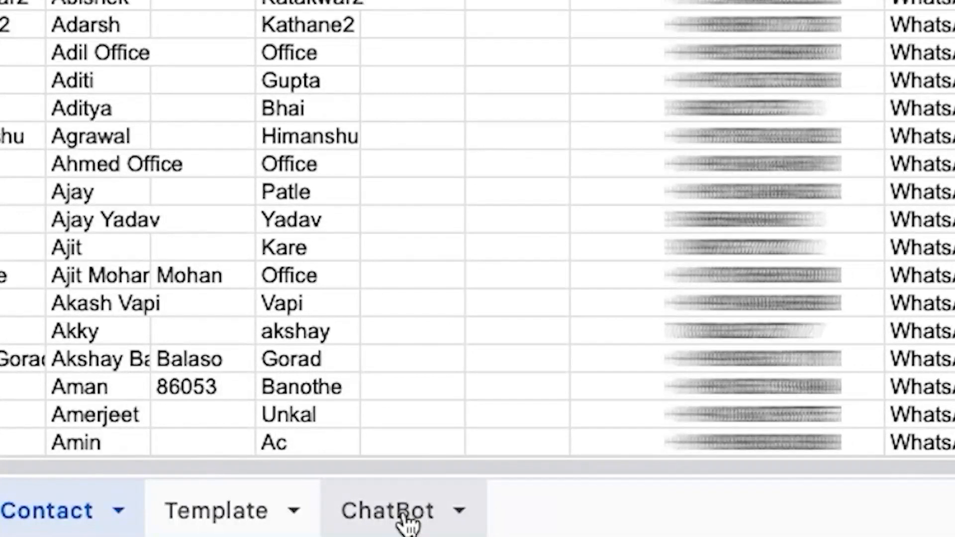
# - Download the ChatBot sheet as a Comma Separated Values (.csv) file
pyautogui.click(407, 522)
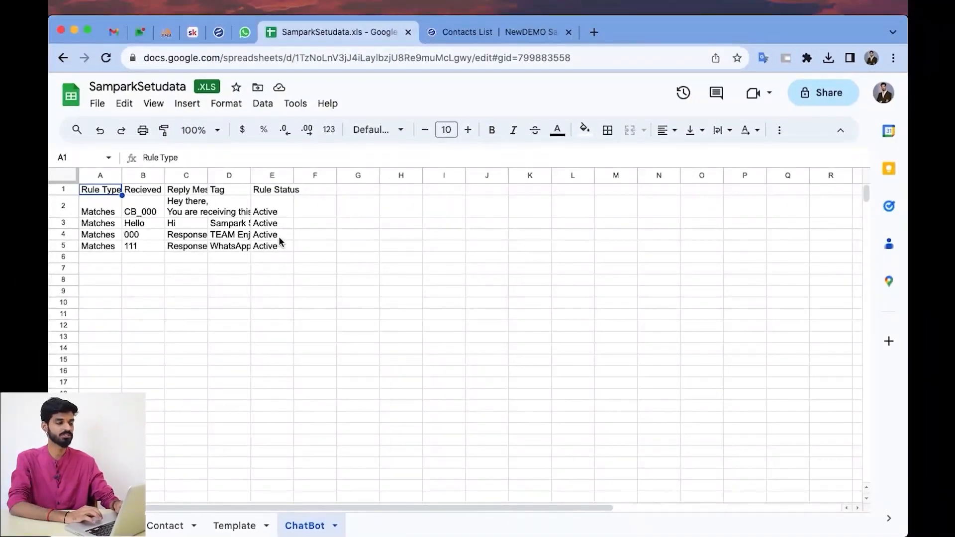
pyautogui.click(97, 105)
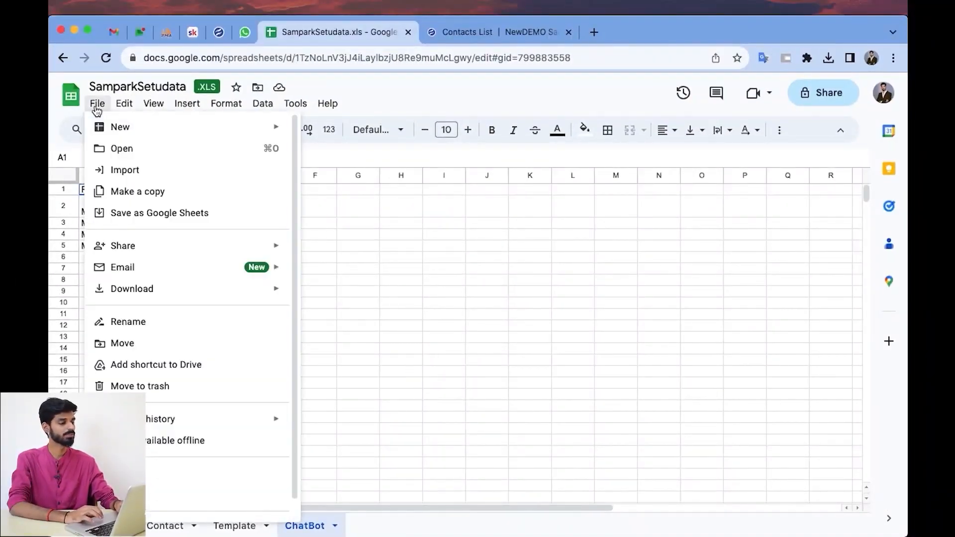
pyautogui.moveTo(137, 292)
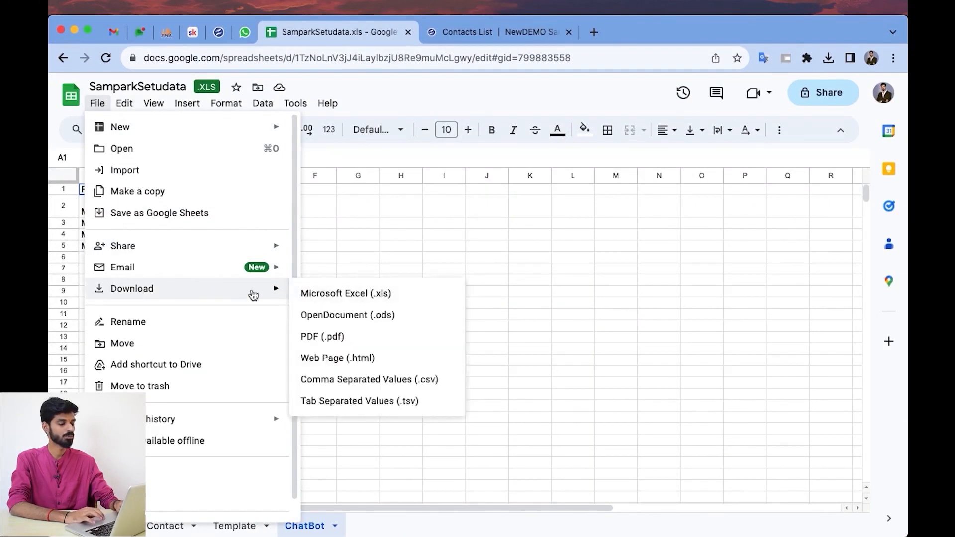
pyautogui.click(431, 380)
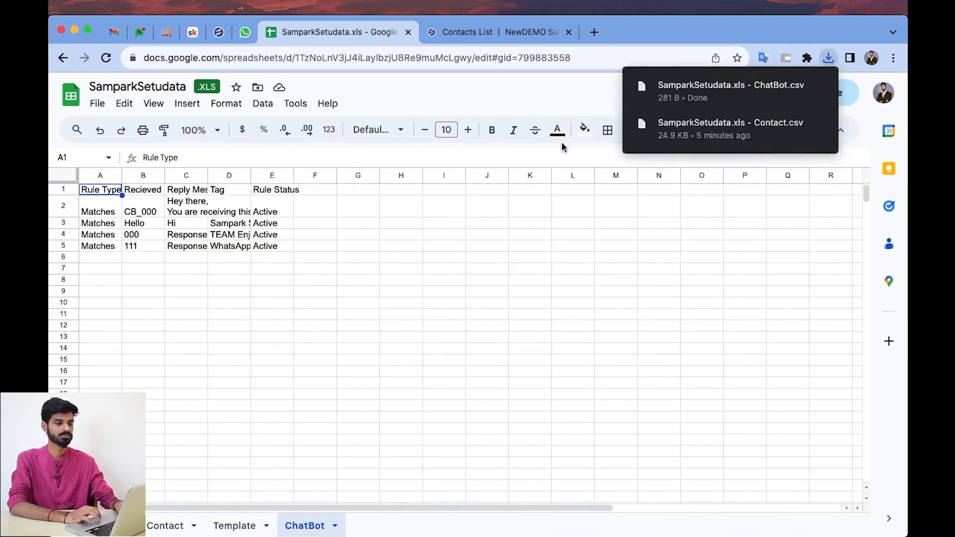
# - Switch to Sangam CRM, find the Rule Engines module and open its import page
pyautogui.click(516, 34)
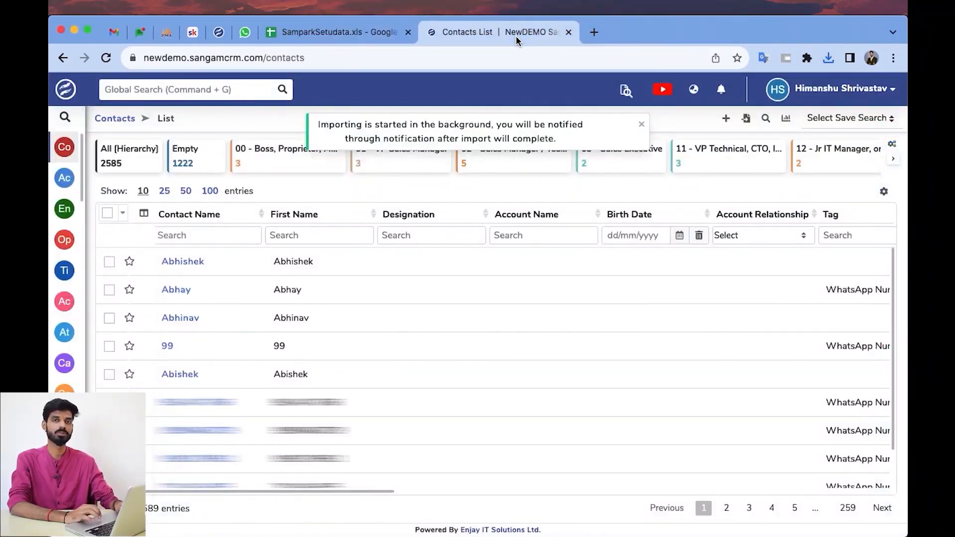
pyautogui.click(65, 118)
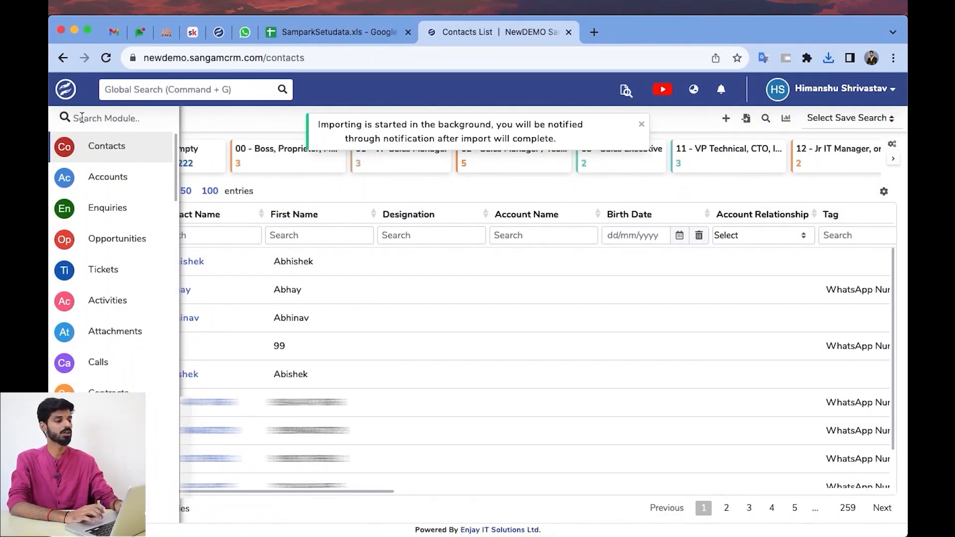
pyautogui.write('Ru')
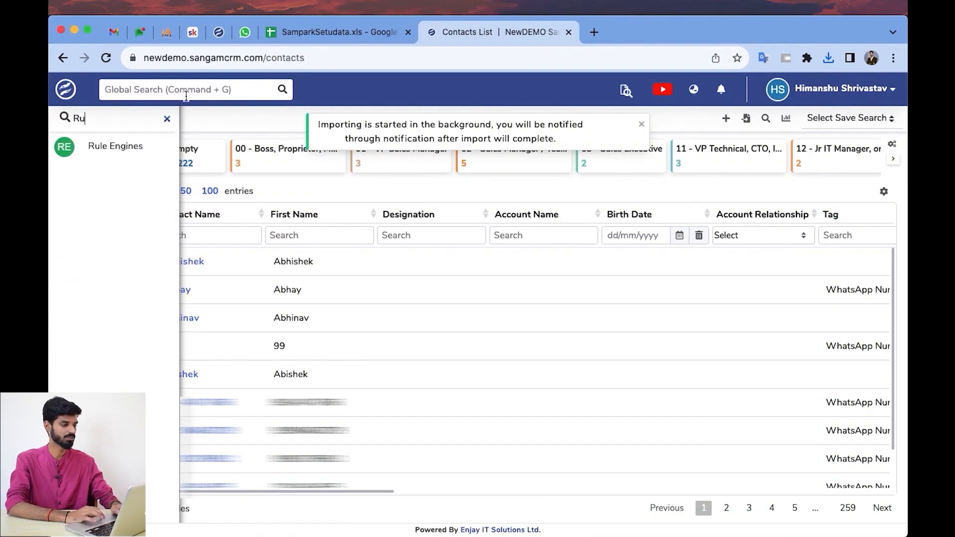
pyautogui.moveTo(128, 145)
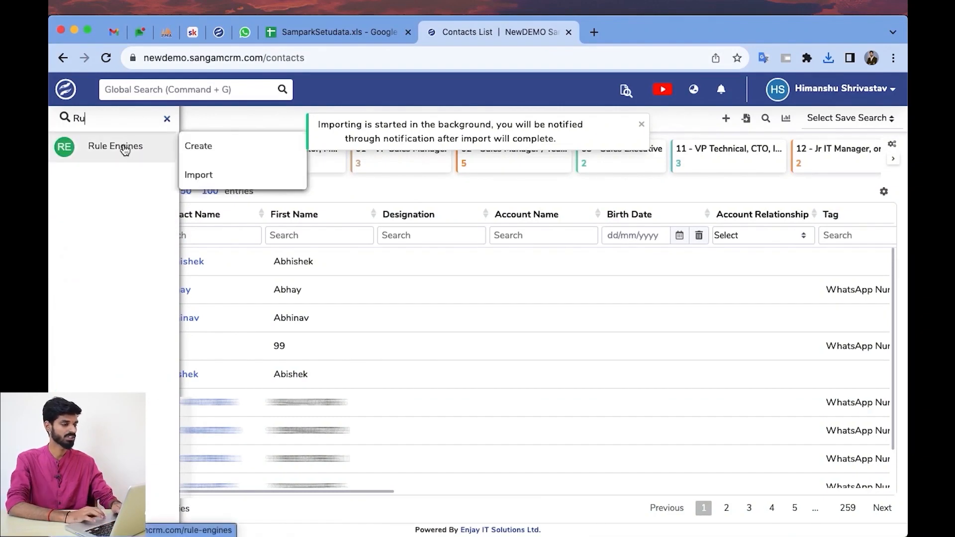
pyautogui.click(240, 183)
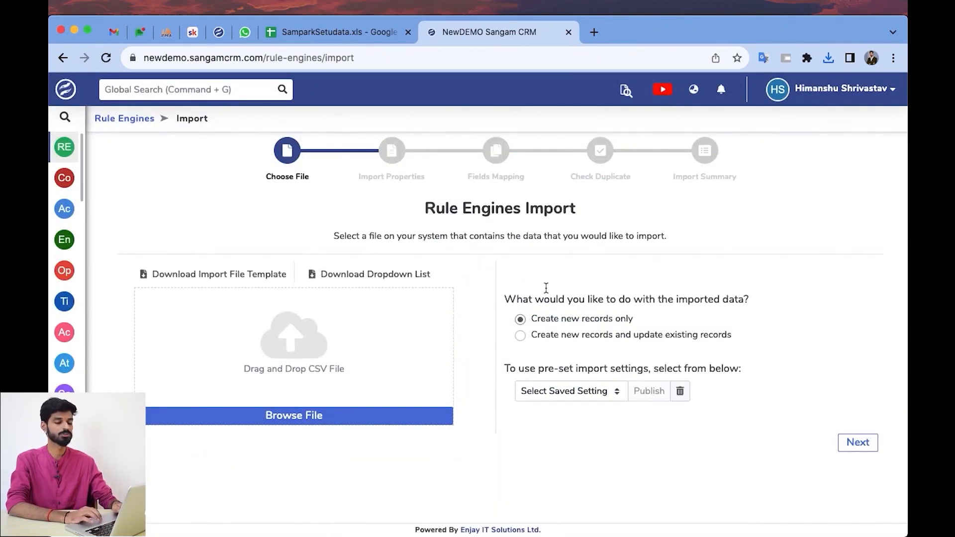
# - Load "SamparkSetudata.xls - ChatBot.csv" from Finder as the import file and accept the detected import properties to reach the fields mapping
pyautogui.moveTo(211, 530)
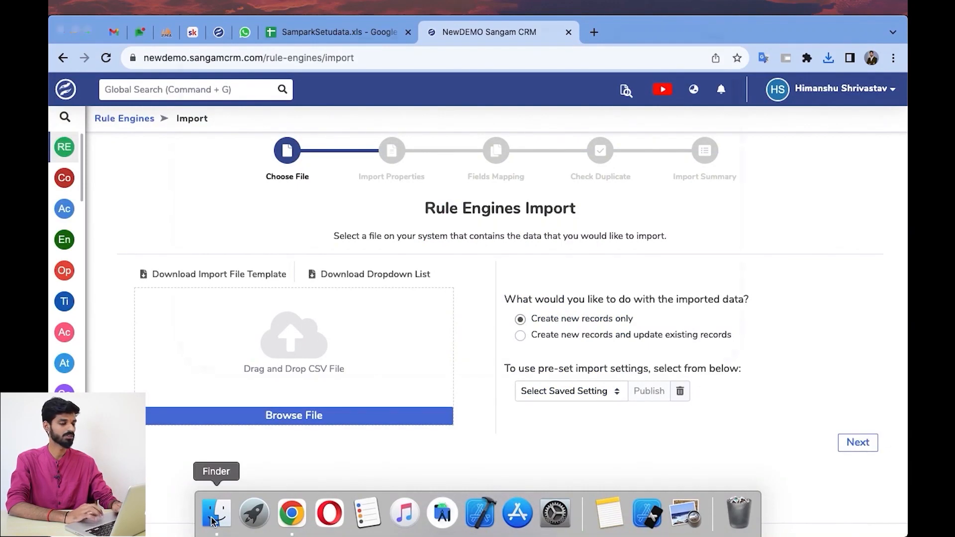
pyautogui.click(211, 521)
pyautogui.click(475, 103)
pyautogui.moveTo(476, 103); pyautogui.dragTo(149, 356)
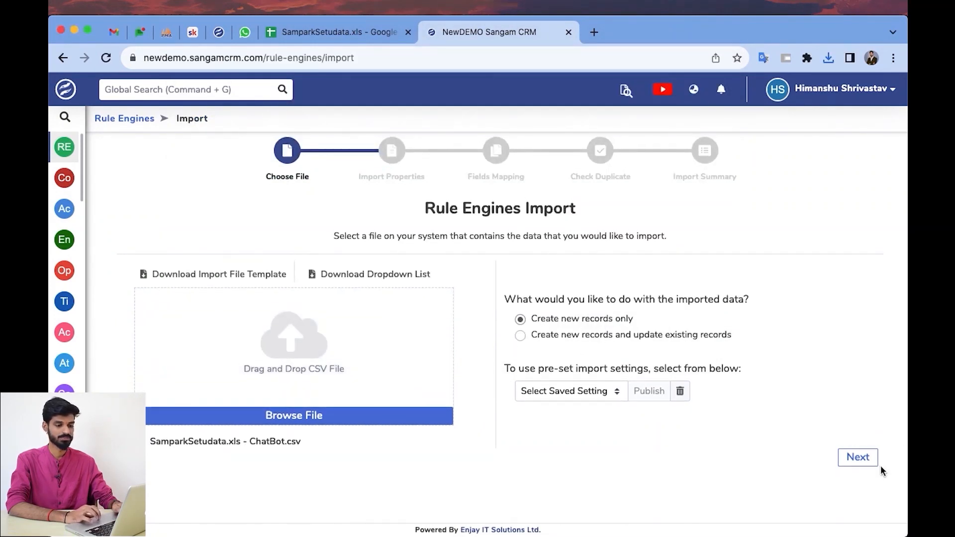
pyautogui.click(854, 456)
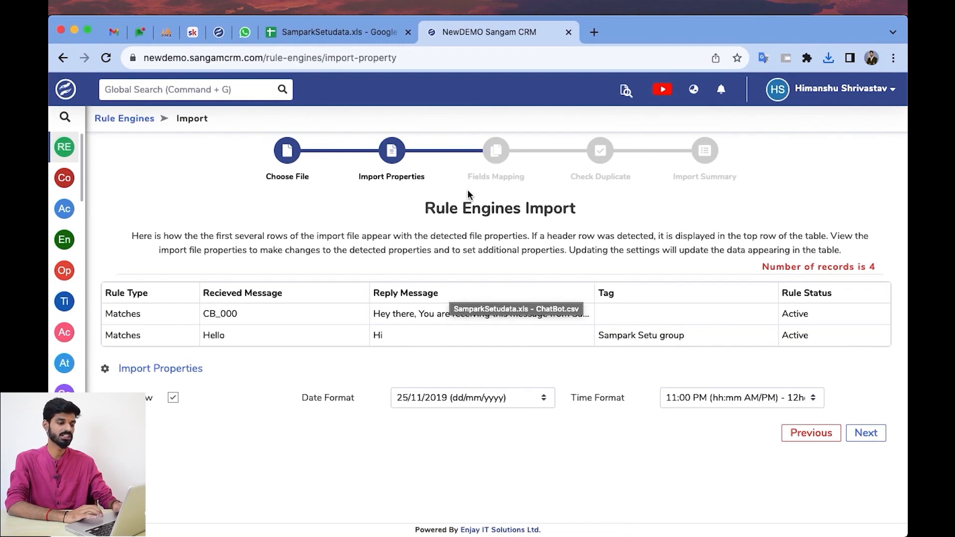
pyautogui.click(869, 434)
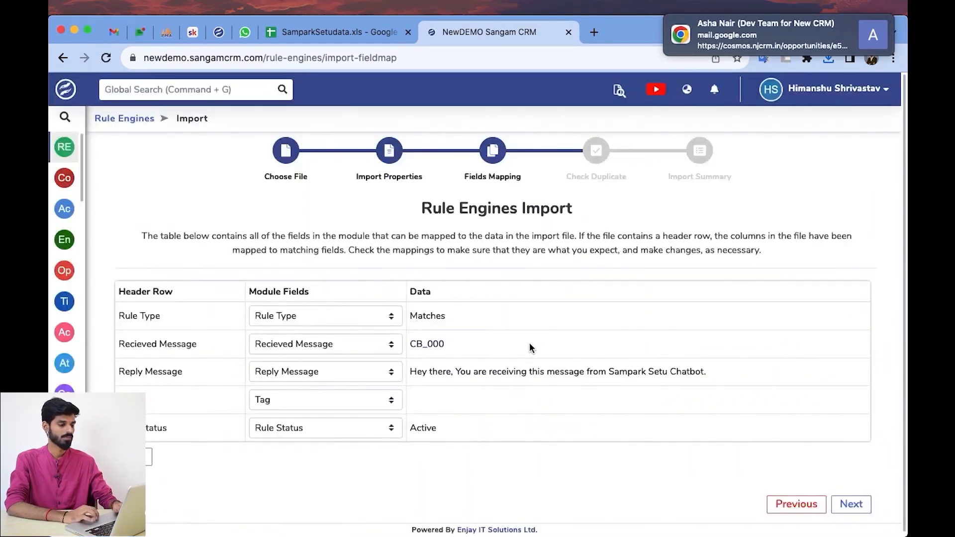
# - Accept the field mapping and start the rule engines import without selecting any field for the duplicate check
pyautogui.scroll(-1, 529, 342)
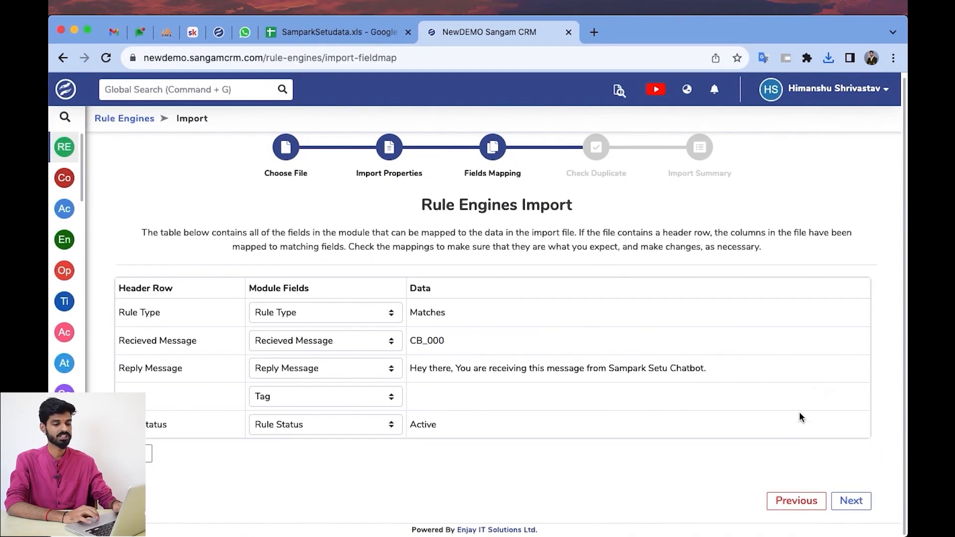
pyautogui.click(851, 501)
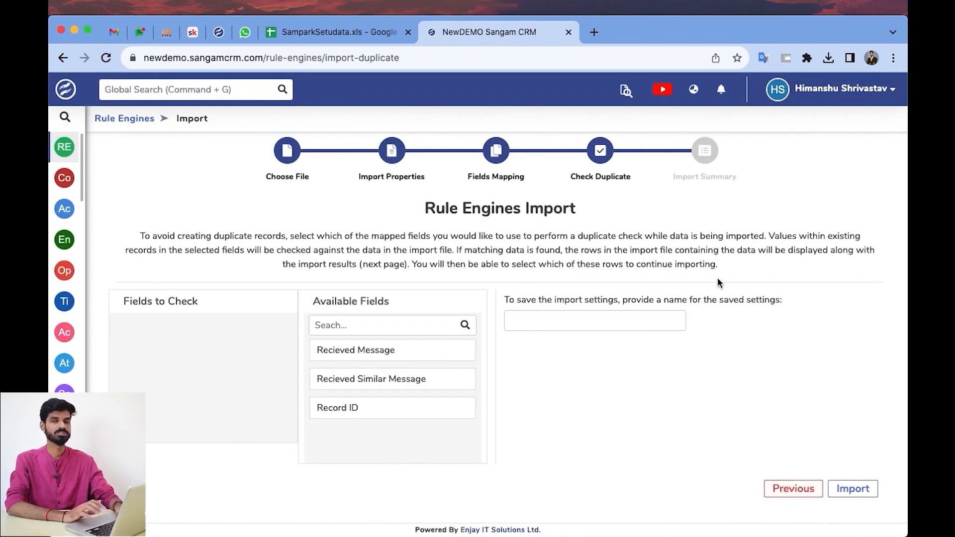
pyautogui.click(857, 491)
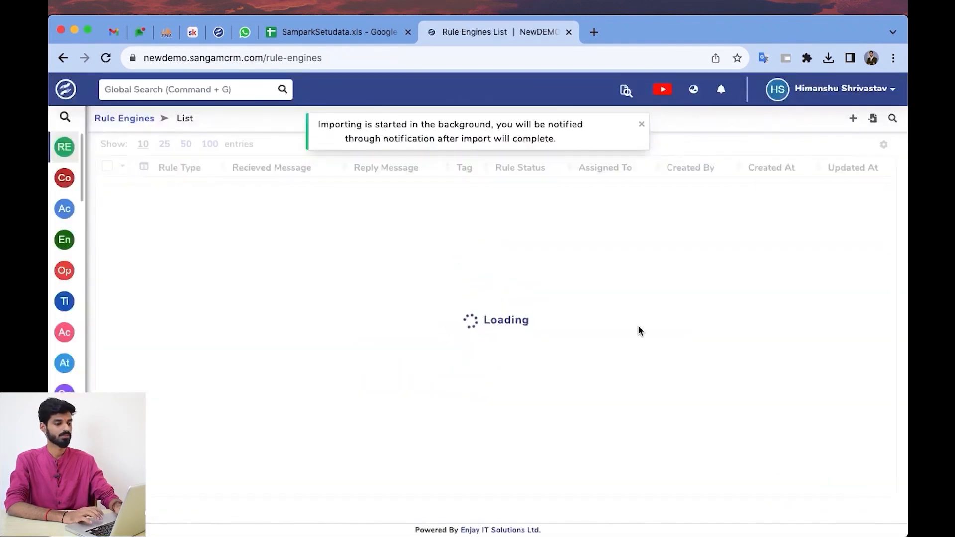